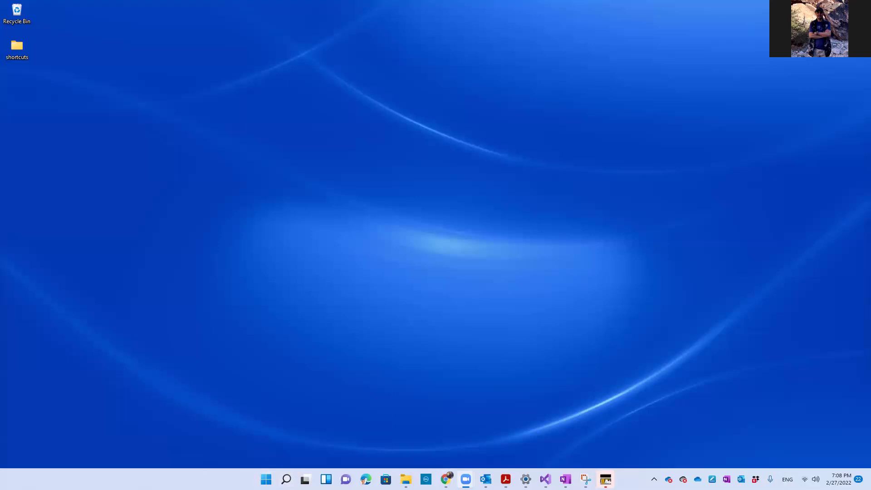
# Search Windows for 'model' and launch ModelSim - Intel FPGA Starter Edition
pyautogui.click(286, 479)
pyautogui.write('m')
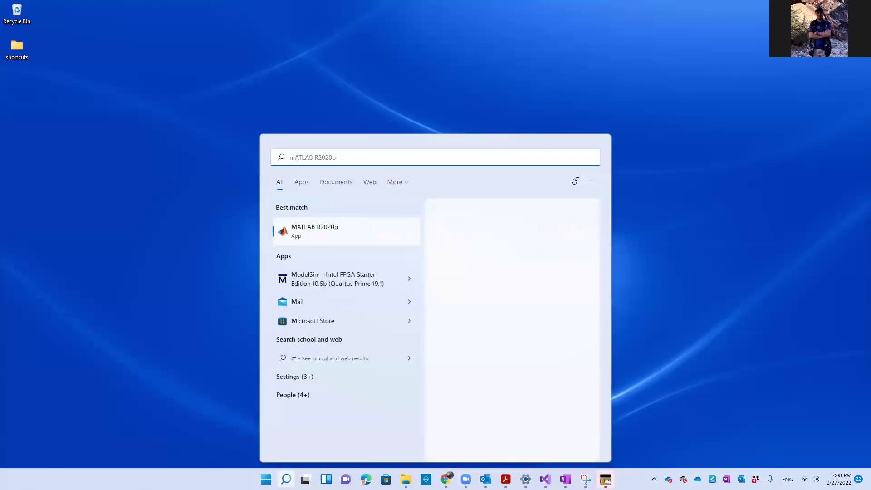
pyautogui.write('odel')
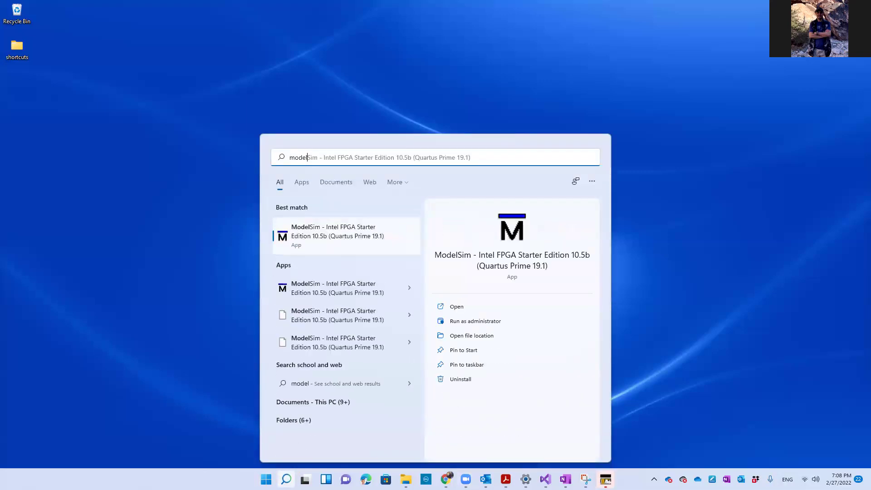
pyautogui.click(339, 239)
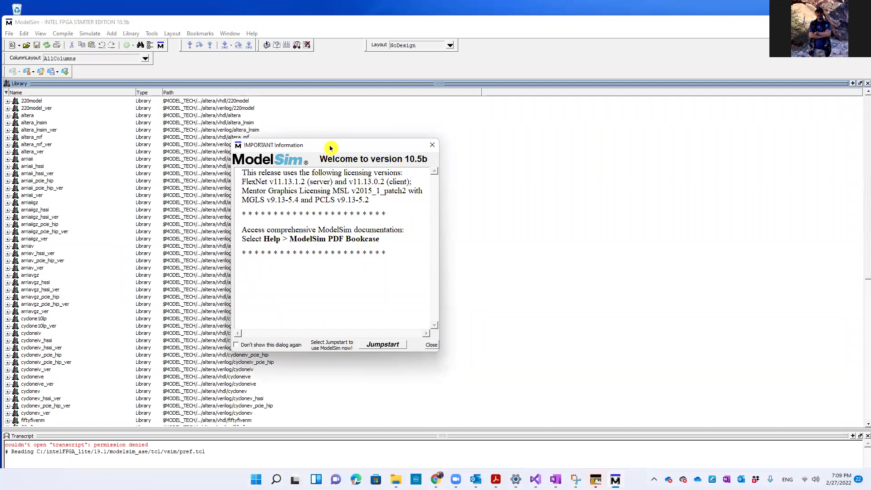
# Move the Important Information notice aside and open the MostafaWork project through Jumpstart
pyautogui.moveTo(334, 145); pyautogui.dragTo(369, 129)
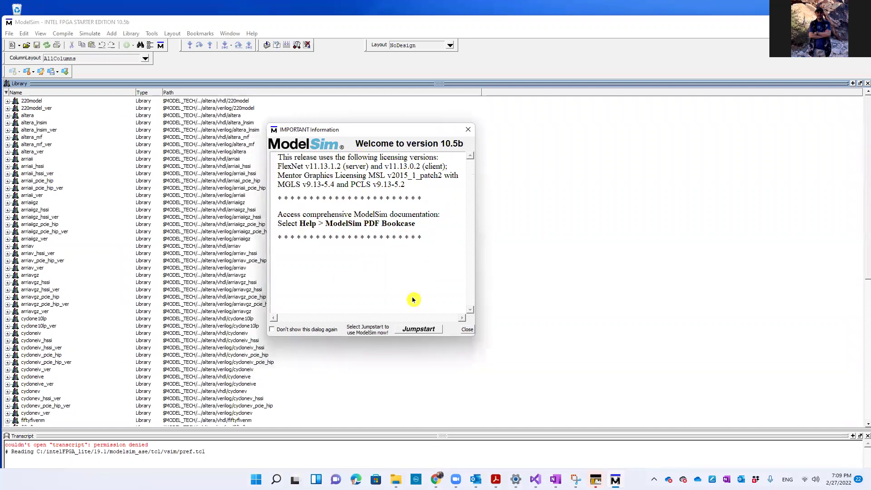
pyautogui.click(419, 330)
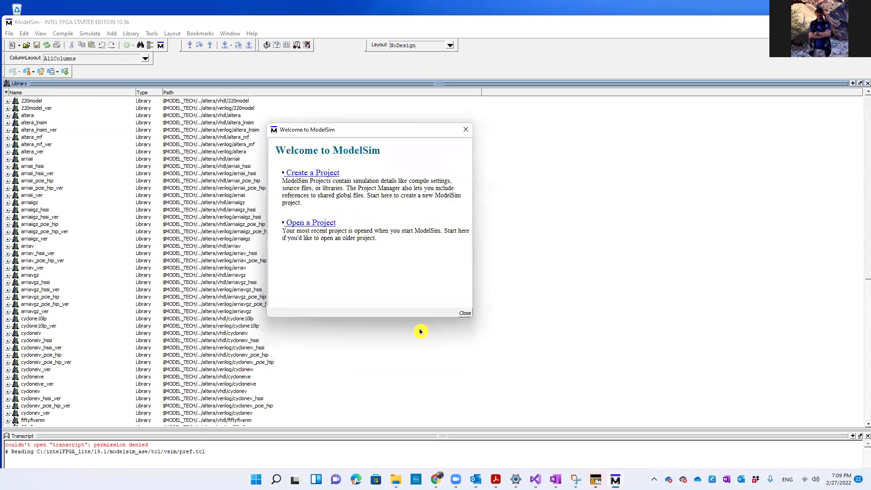
pyautogui.click(292, 224)
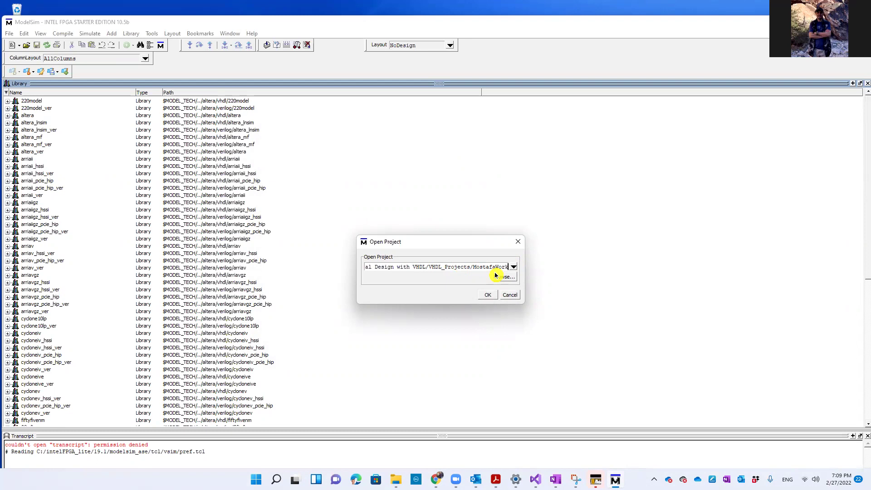
pyautogui.click(489, 296)
pyautogui.click(489, 296)
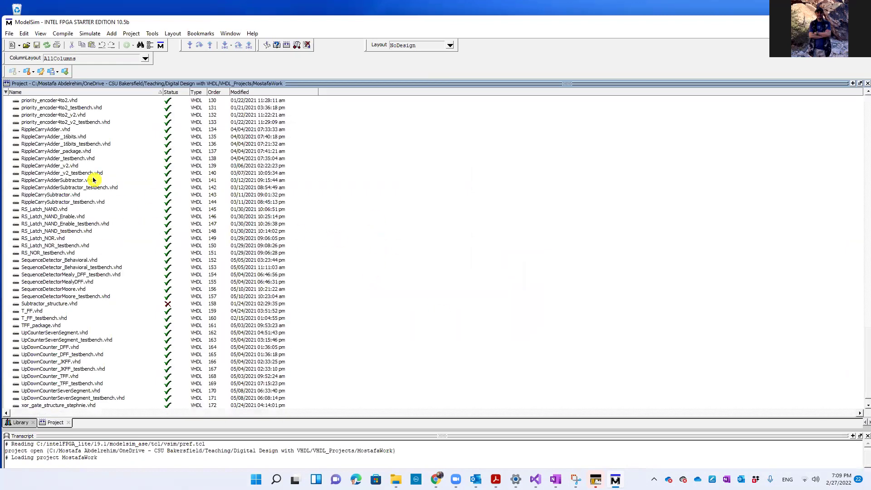
# Open RippleCarryAdder_package.vhd in the source editor and scroll the file list back to the top
pyautogui.click(78, 152)
pyautogui.doubleClick(78, 152)
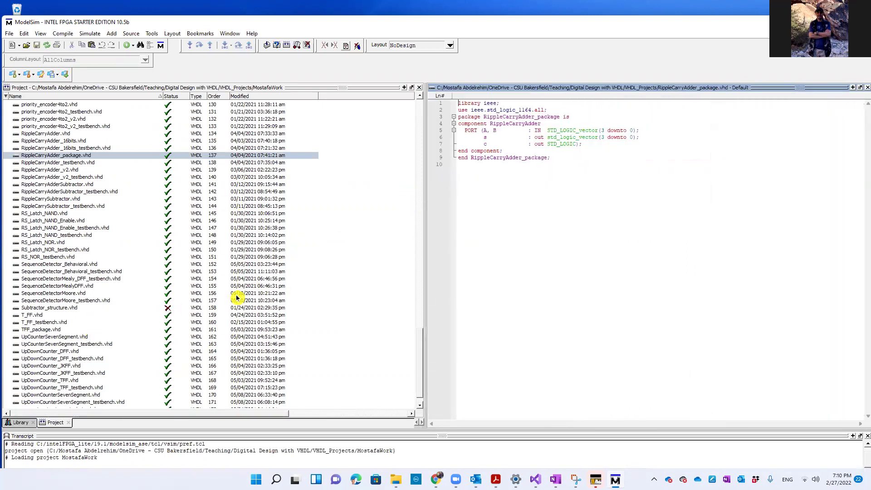
pyautogui.moveTo(418, 348); pyautogui.dragTo(395, 108)
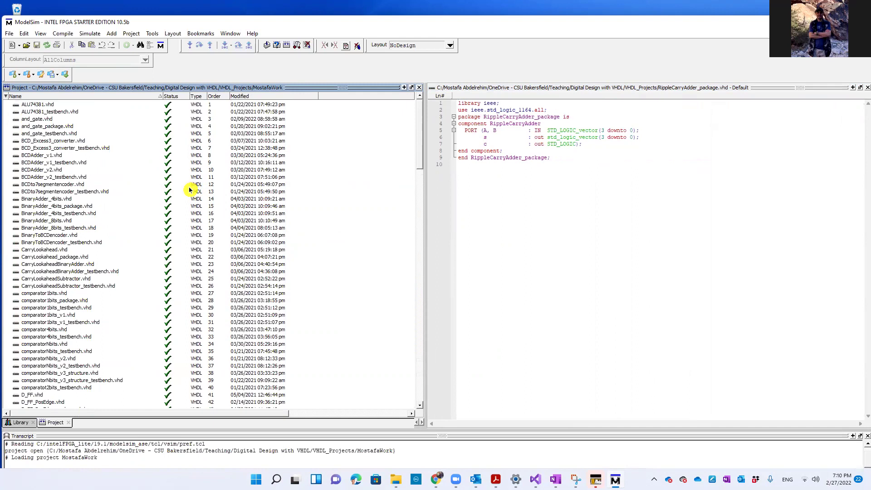
# Close the MostafaWork project, confirming with Yes, and return focus to the package code
pyautogui.click(12, 37)
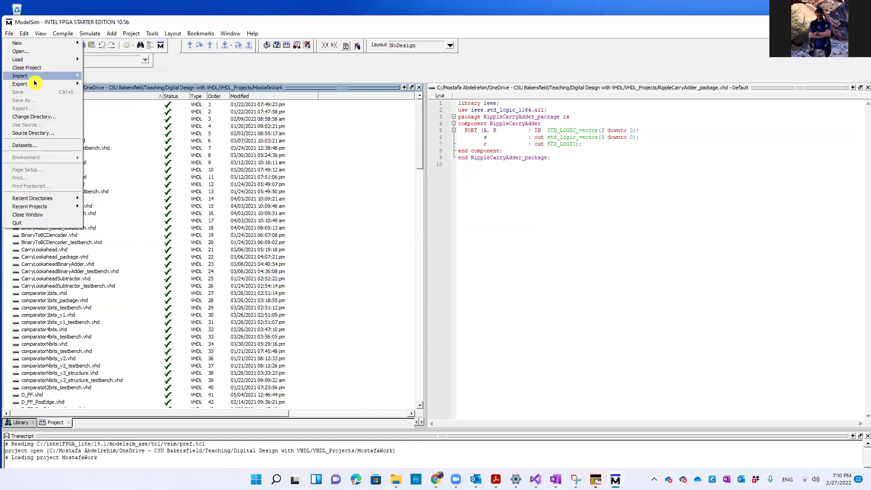
pyautogui.click(46, 68)
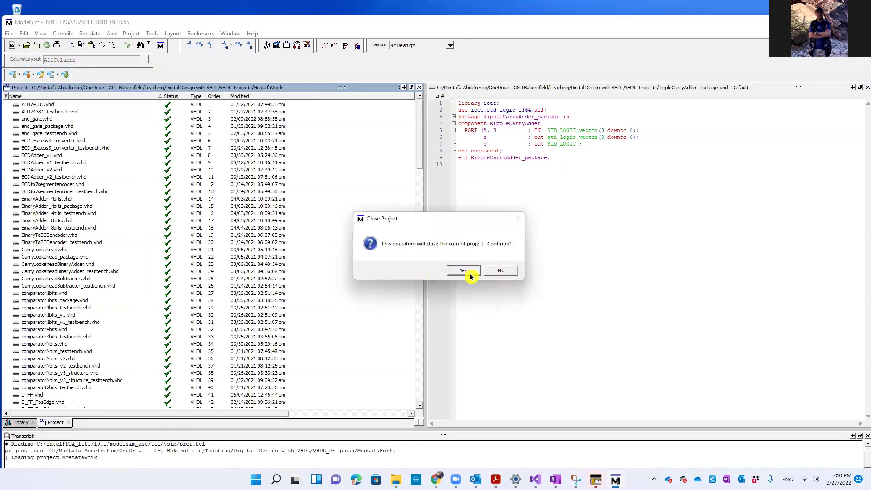
pyautogui.click(467, 272)
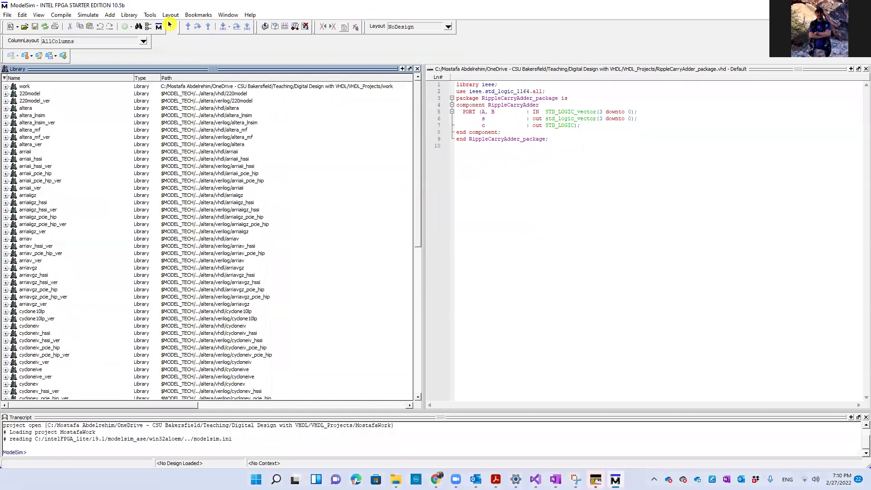
pyautogui.click(7, 14)
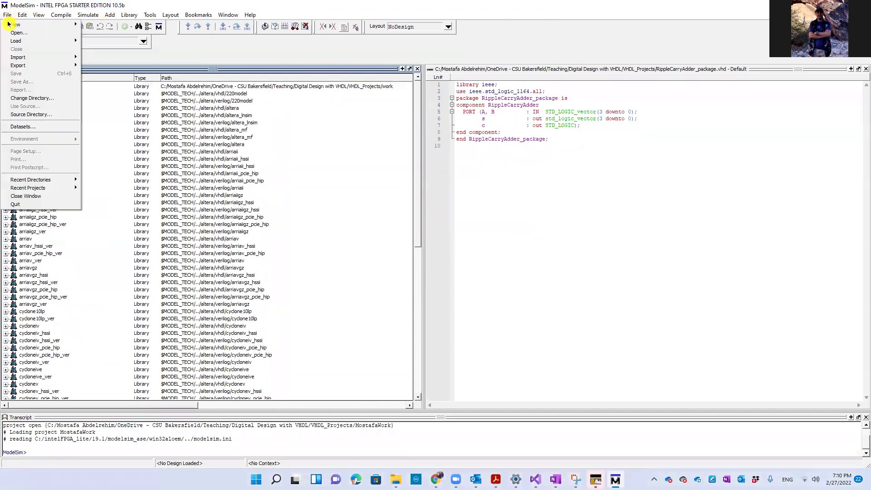
pyautogui.click(482, 195)
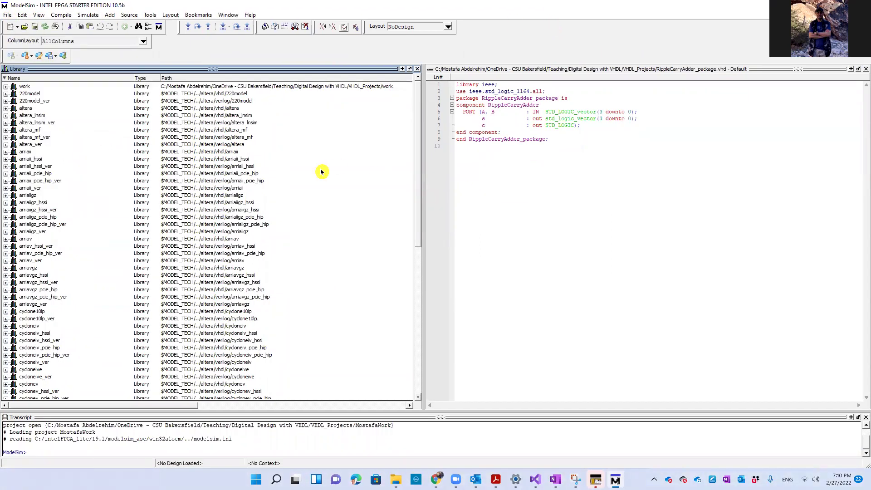
# Reopen MostafaWork.mpf from VHDL_Projects, filtering the file dialog to Project Files (*.mpf)
pyautogui.click(7, 15)
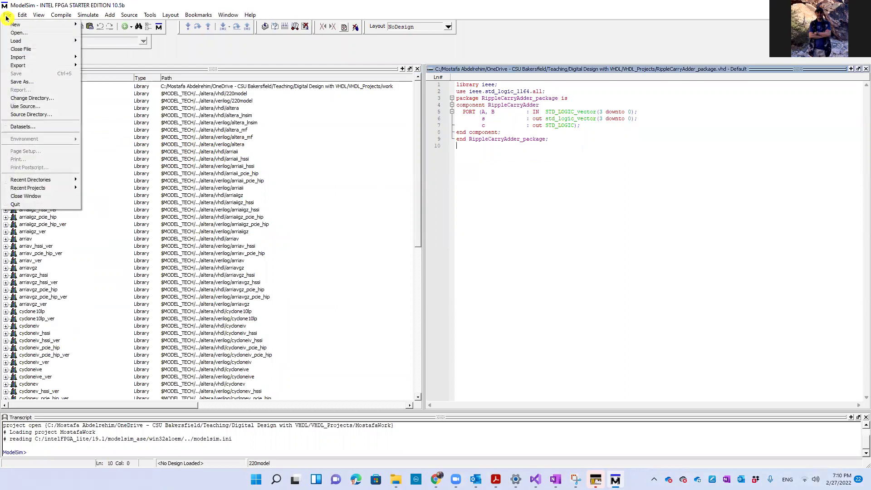
pyautogui.click(18, 34)
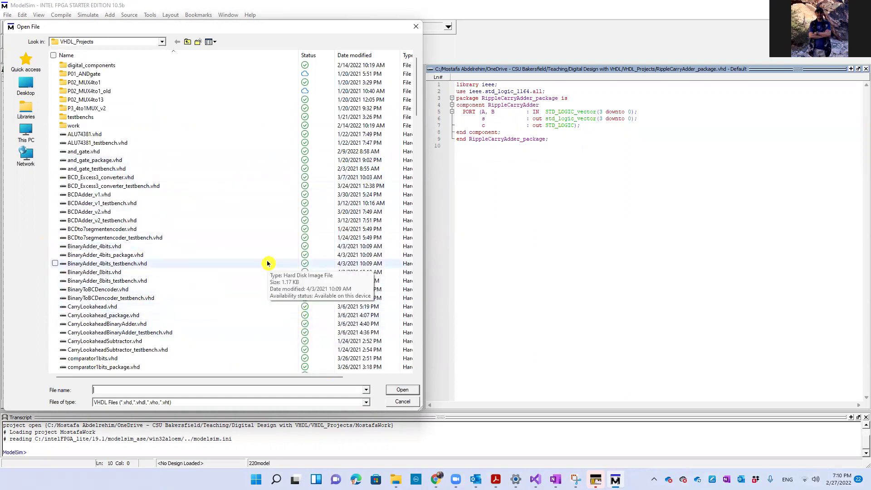
pyautogui.click(367, 403)
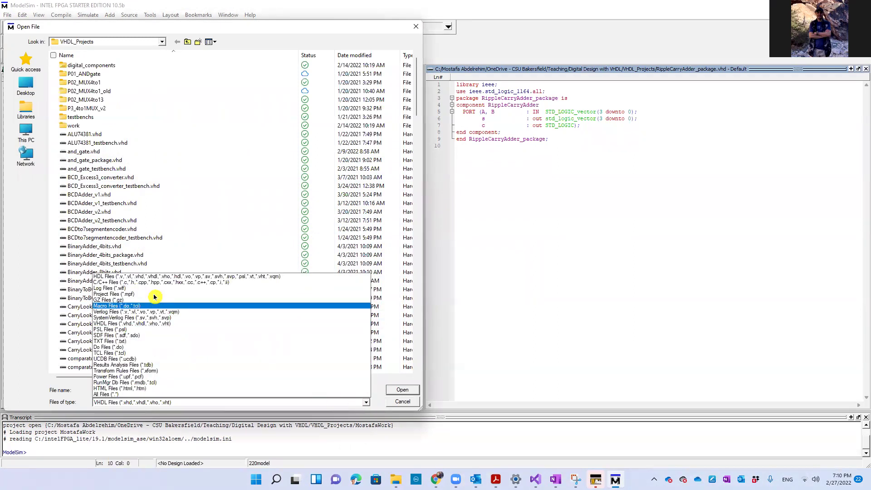
pyautogui.click(136, 295)
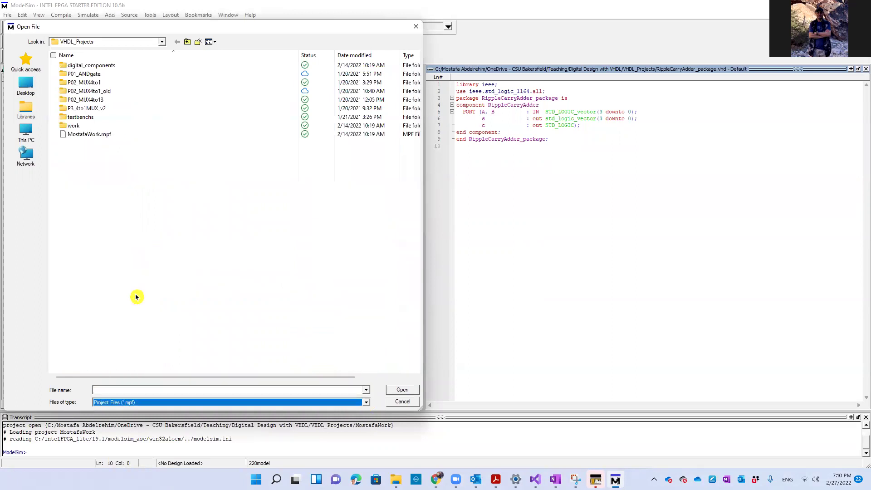
pyautogui.click(95, 135)
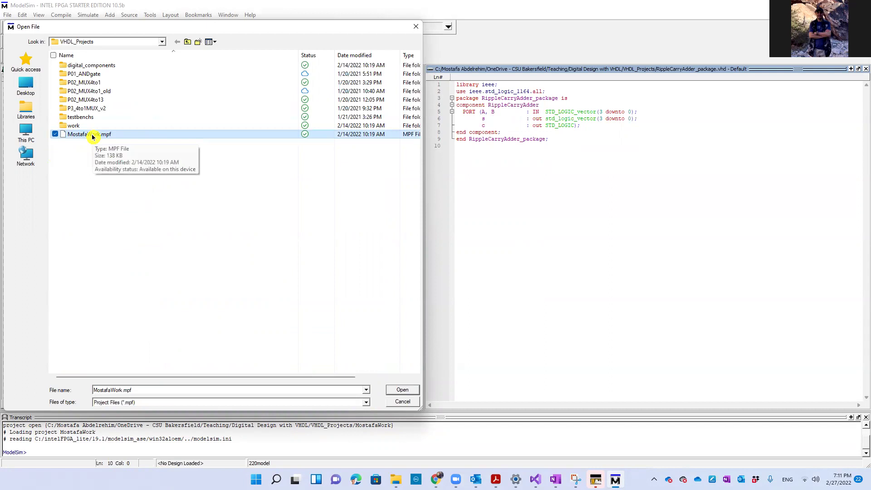
pyautogui.click(404, 391)
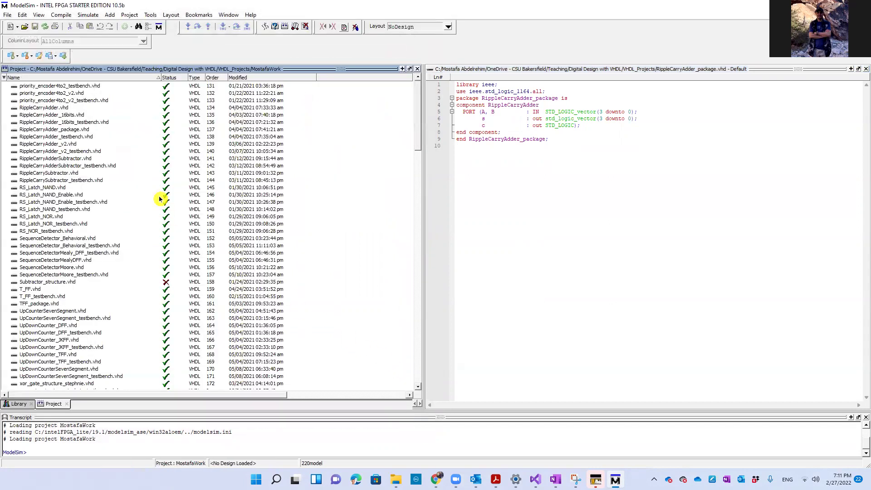
# Open RS_Latch_NAND_Enable.vhd in a second editor tab and select its testbench entry
pyautogui.doubleClick(159, 197)
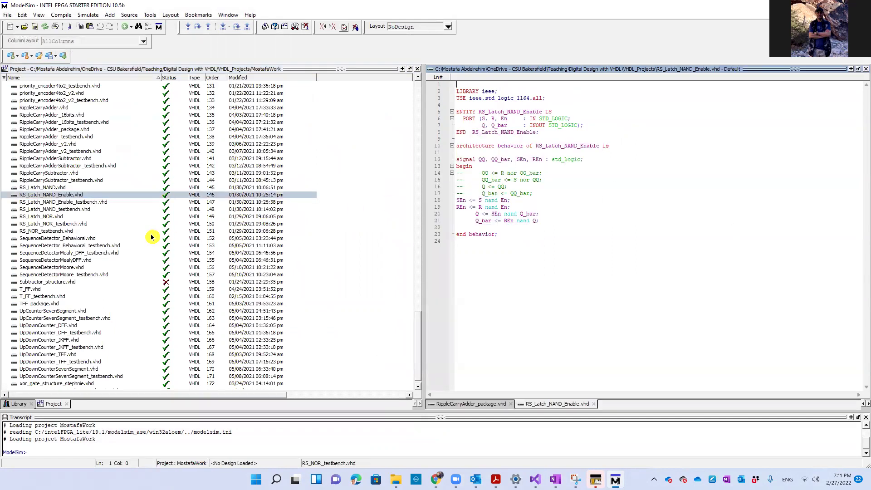
pyautogui.click(358, 203)
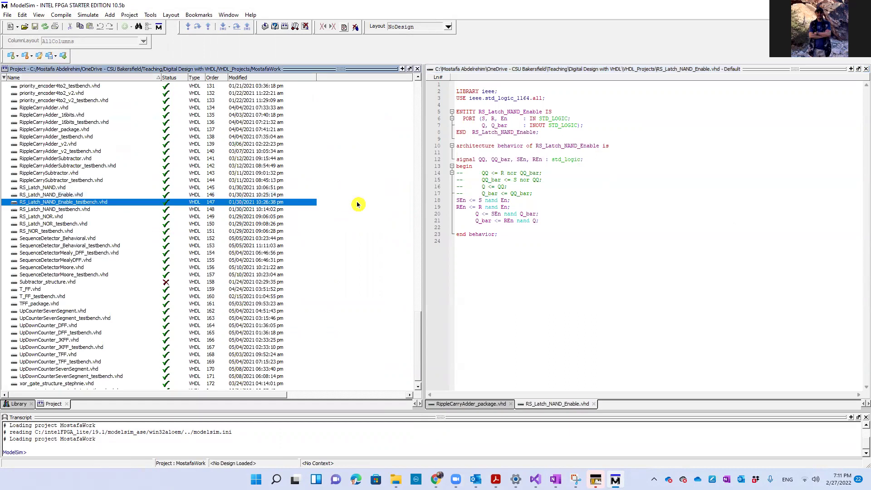
# Add a new top-level VHDL file named new_design_feb27 to the project
pyautogui.rightClick(358, 204)
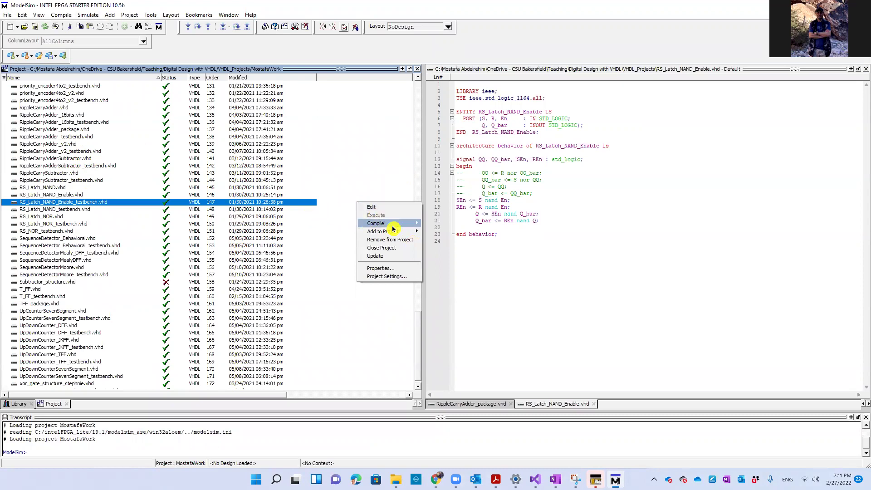
pyautogui.click(431, 232)
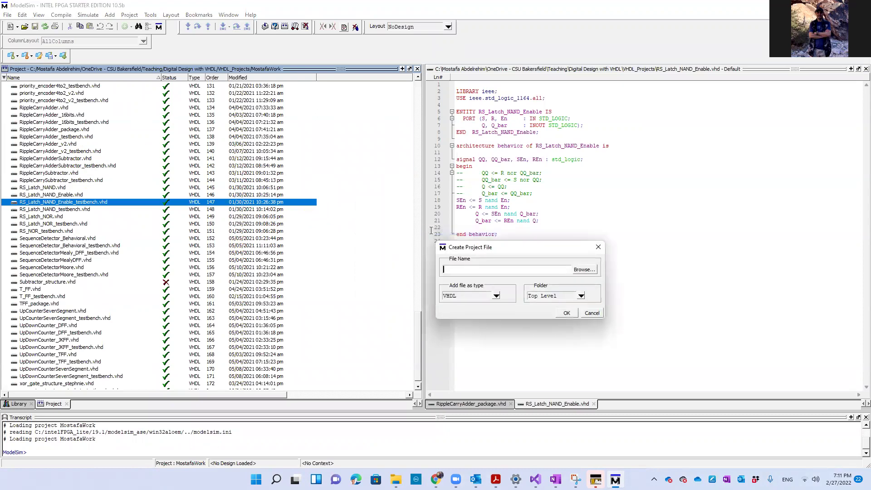
pyautogui.write('new_design_feb27')
# Confirm the new file, open new_design_feb27.vhd in the editor and type placeholder text 'kjsdhflkjs'
pyautogui.click(567, 313)
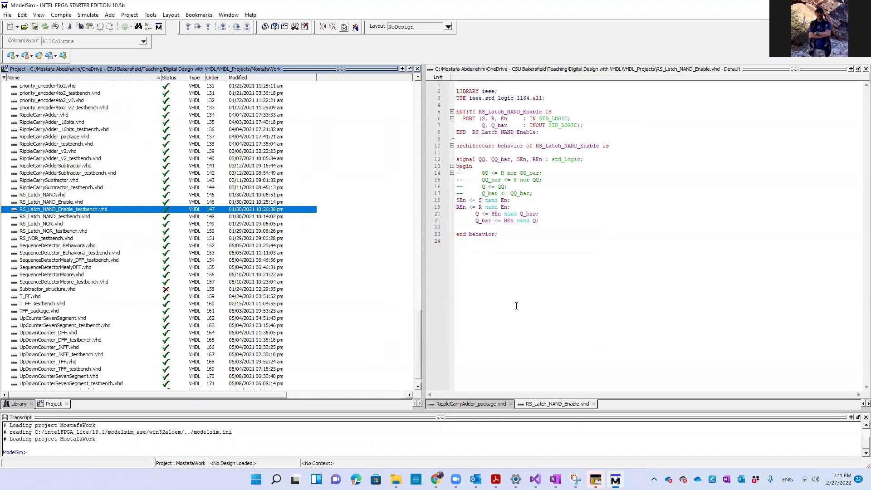
pyautogui.press('f')
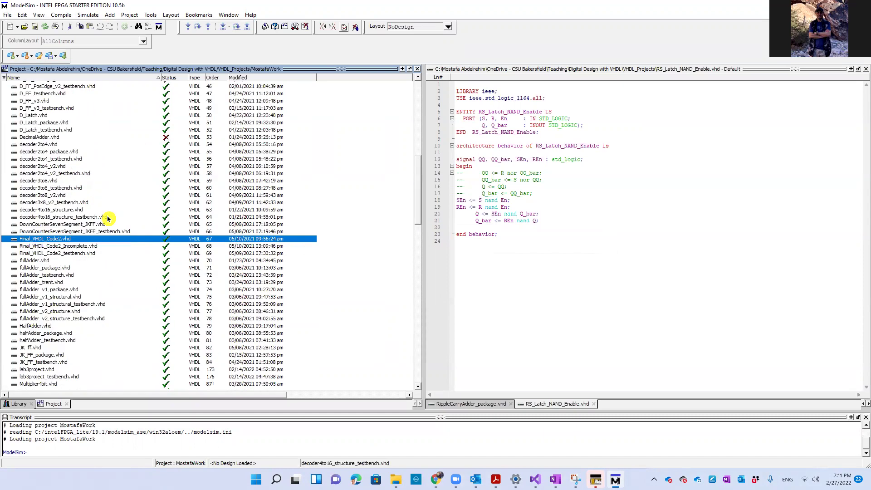
pyautogui.press('n')
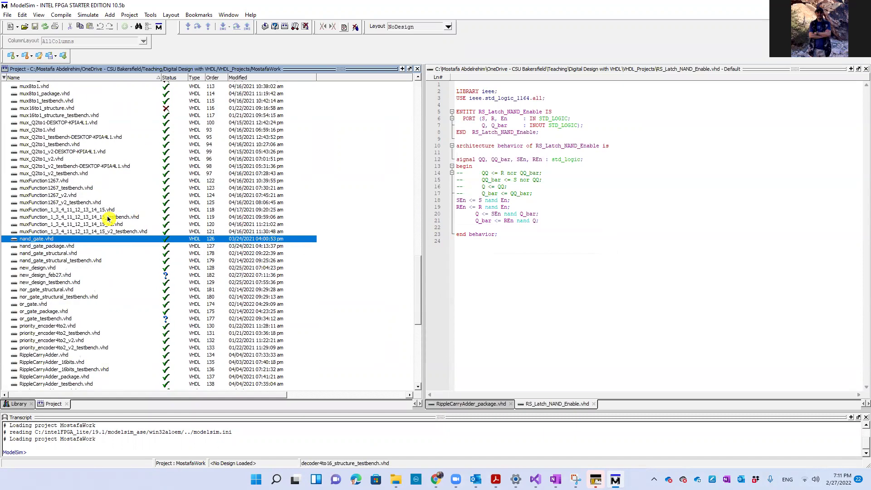
pyautogui.click(86, 246)
pyautogui.click(77, 261)
pyautogui.click(68, 275)
pyautogui.doubleClick(68, 275)
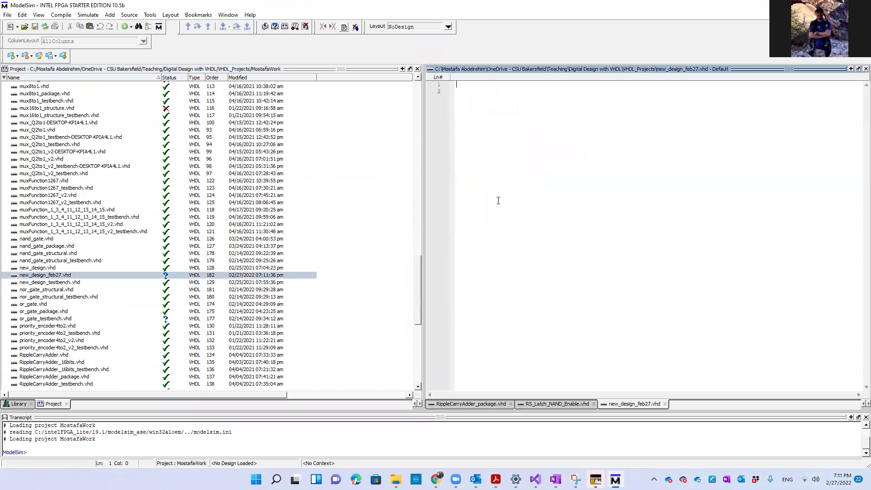
pyautogui.write('kjsdhflkjs')
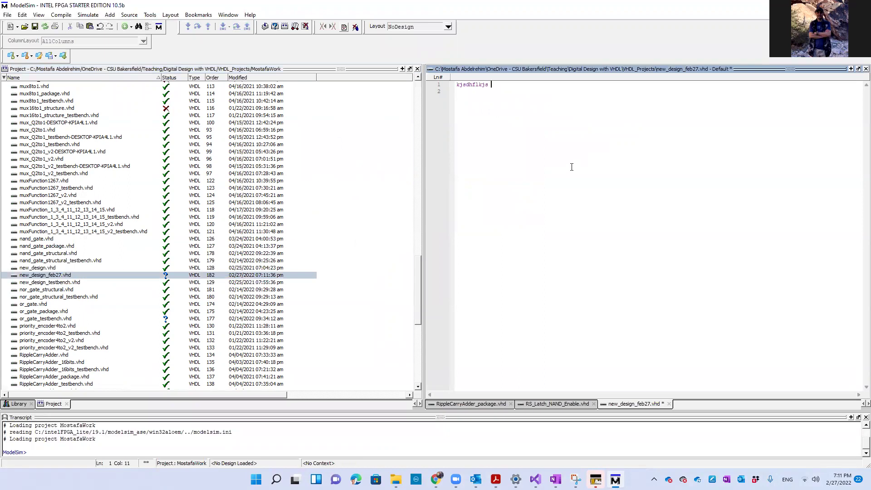